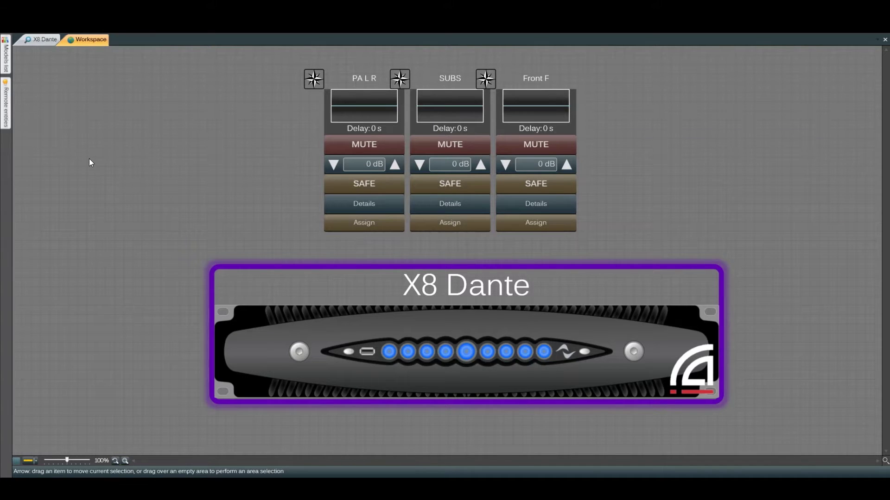
Glance at the amplifier's equalizer, then go back to the workspace view.
{"action": "double_click", "coordinate": [381, 357]}
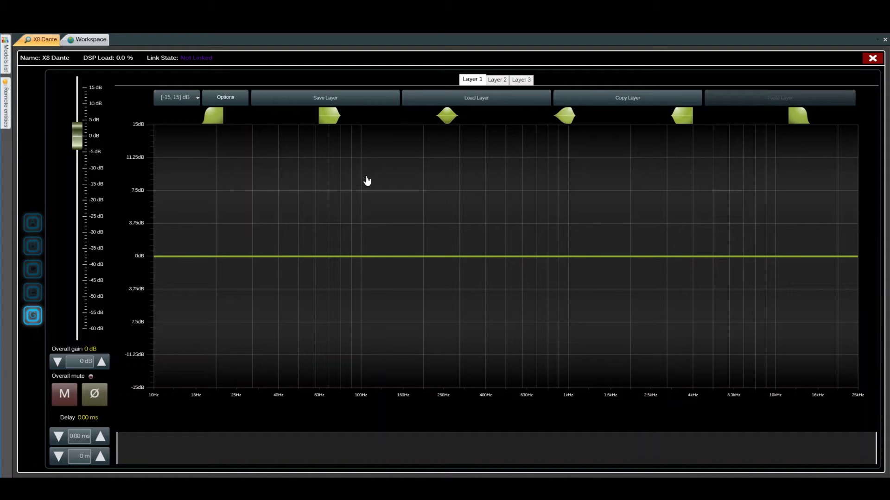
{"action": "left_click", "coordinate": [873, 57]}
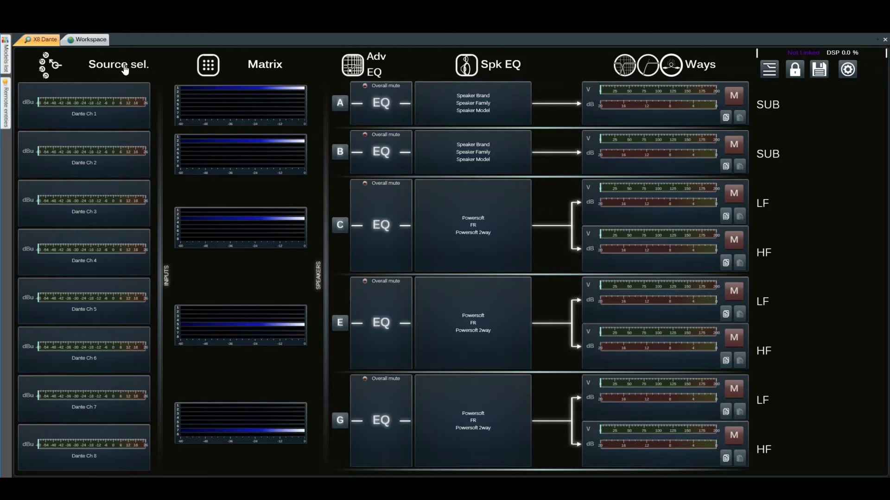
{"action": "left_click", "coordinate": [92, 40]}
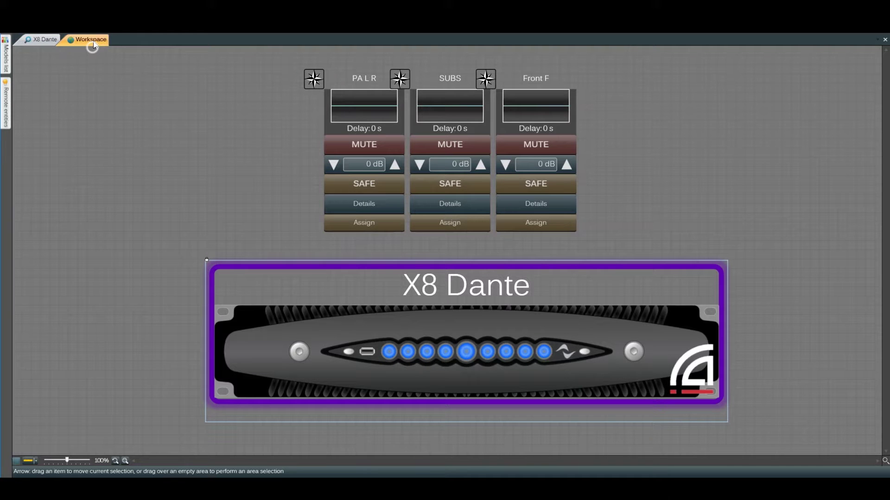
Add an enlarged advanced group from the Groups models and name it ALL PA.
{"action": "left_click", "coordinate": [6, 61]}
{"action": "left_click", "coordinate": [36, 86]}
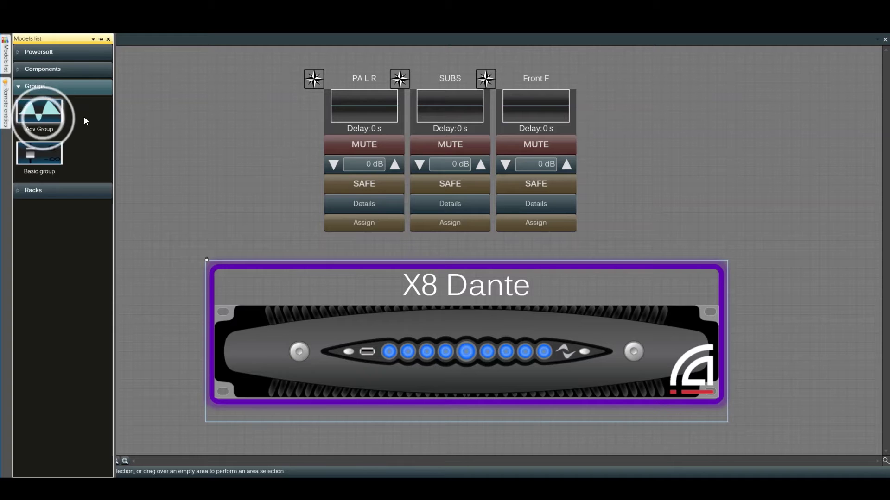
{"action": "left_click_drag", "start_coordinate": [36, 122], "coordinate": [168, 117]}
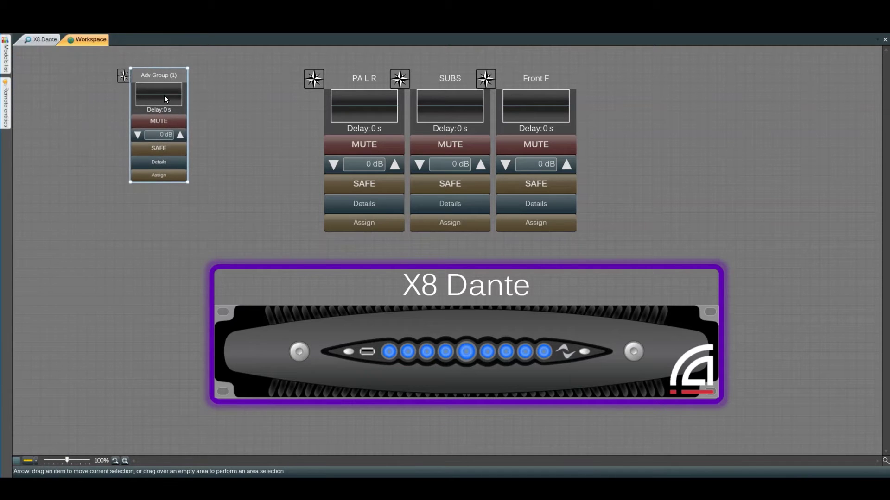
{"action": "left_click_drag", "start_coordinate": [187, 184], "coordinate": [222, 246]}
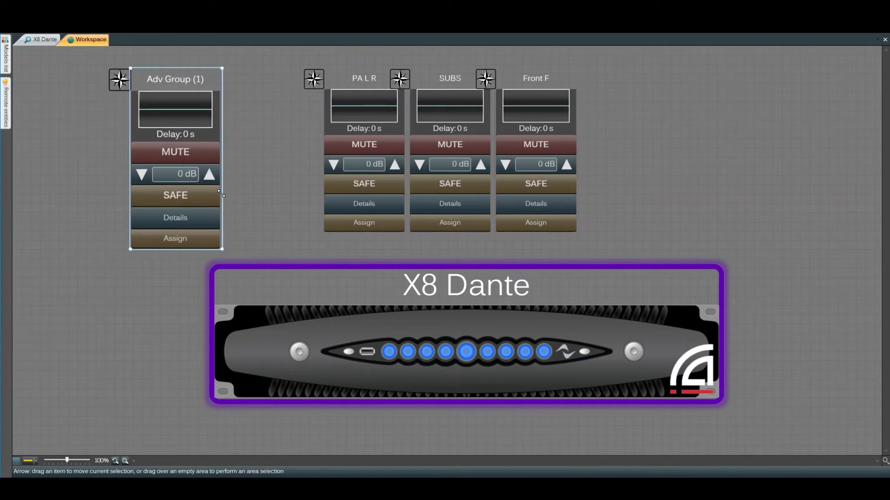
{"action": "double_click", "coordinate": [171, 80]}
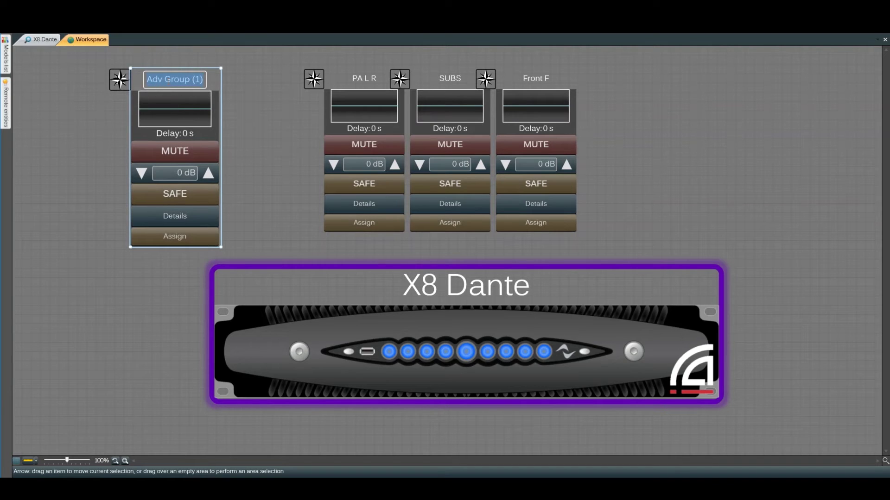
{"action": "type", "text": "ALLPA"}
{"action": "key", "text": "Return"}
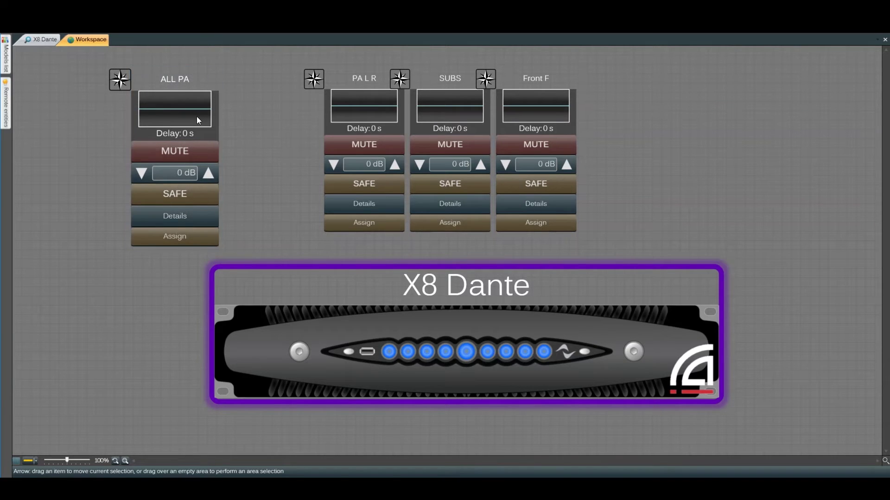
Nudge ALL PA right and assign three X8 Dante channels to it.
{"action": "left_click_drag", "start_coordinate": [197, 117], "coordinate": [218, 124]}
{"action": "left_click", "coordinate": [205, 227]}
{"action": "left_click", "coordinate": [398, 284]}
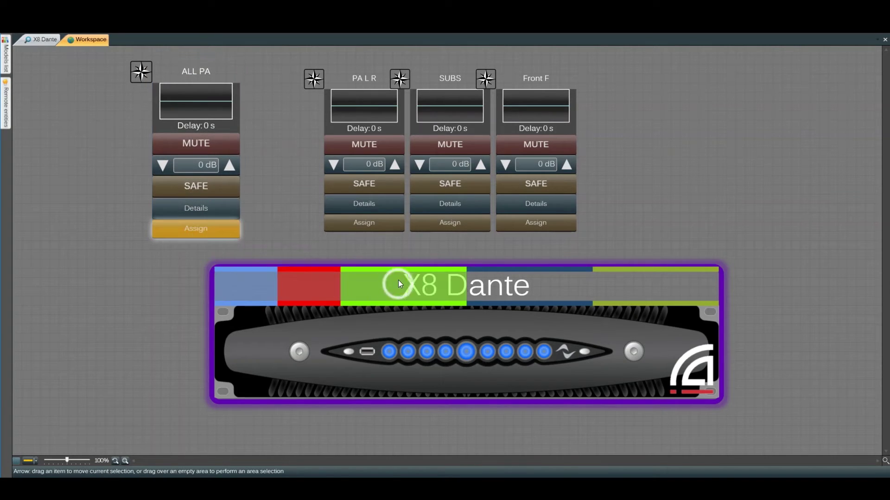
{"action": "left_click", "coordinate": [496, 285]}
{"action": "left_click", "coordinate": [618, 285]}
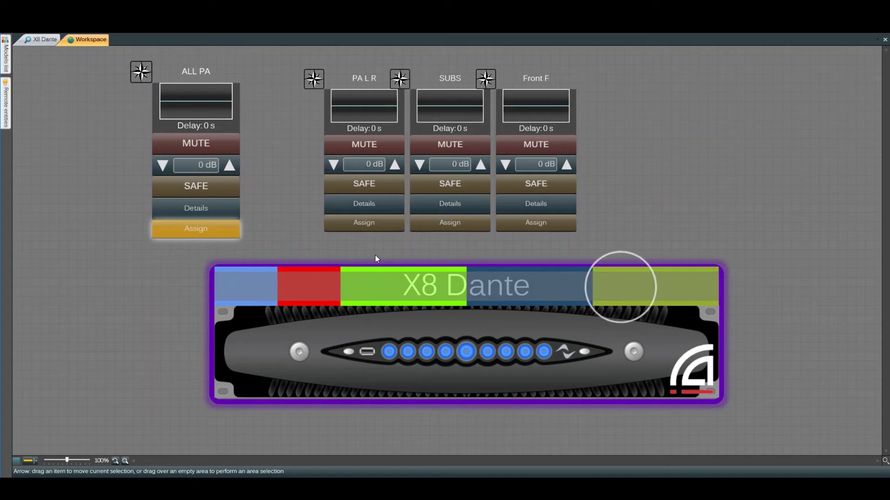
{"action": "left_click", "coordinate": [195, 230]}
Review the PA L R channel assignments and assign two X8 Dante channels to SUBS.
{"action": "left_click", "coordinate": [376, 224]}
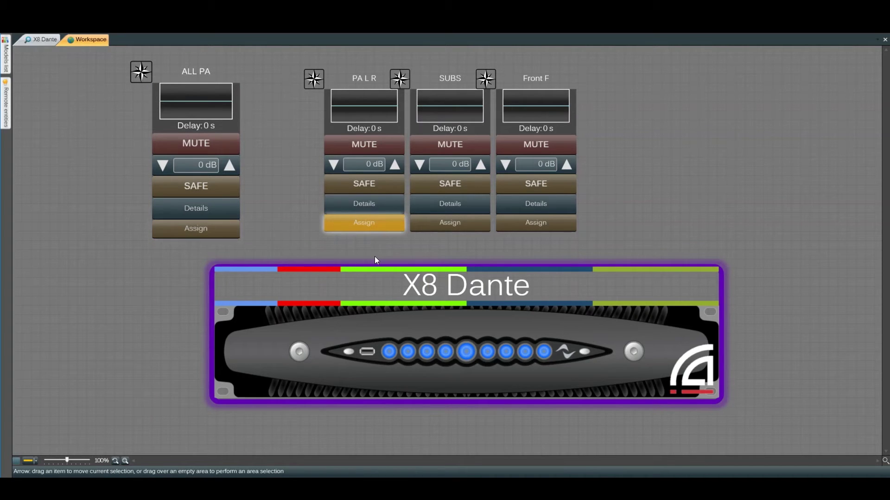
{"action": "left_click", "coordinate": [540, 281]}
{"action": "left_click", "coordinate": [668, 282]}
{"action": "left_click", "coordinate": [471, 226]}
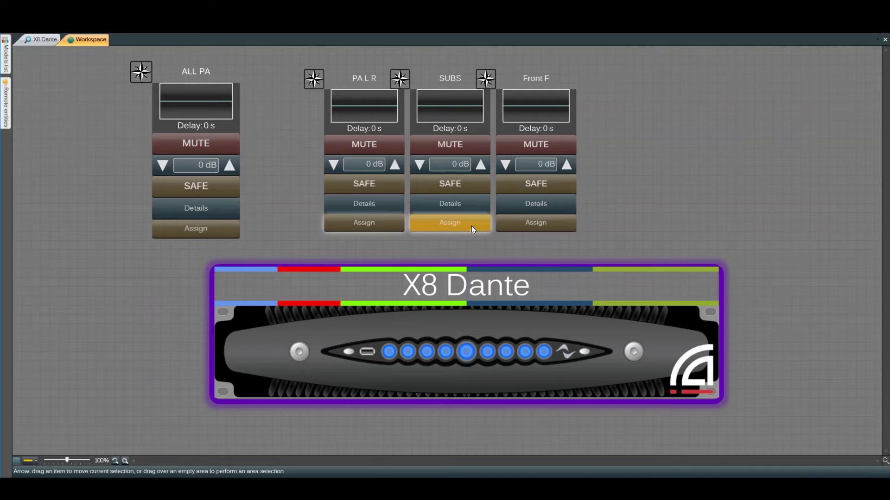
{"action": "left_click", "coordinate": [253, 292]}
{"action": "left_click", "coordinate": [312, 289]}
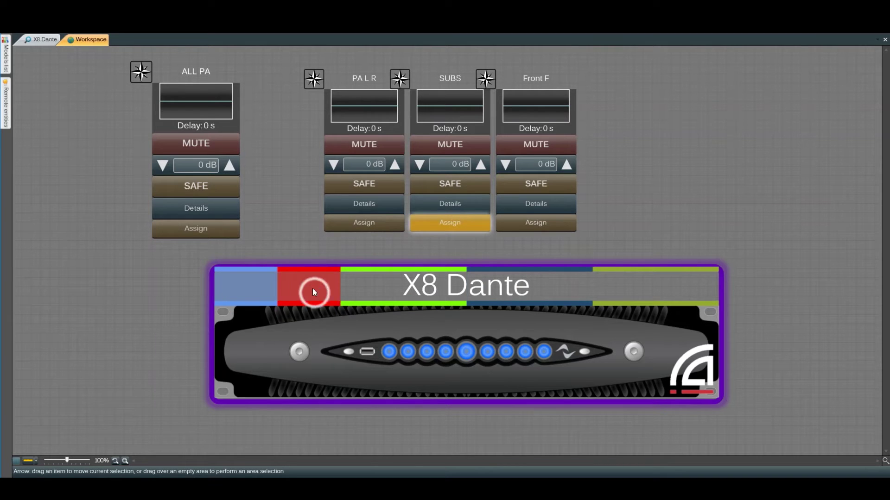
Assign an X8 Dante channel to Front F and open the amplifier's view.
{"action": "left_click", "coordinate": [523, 222]}
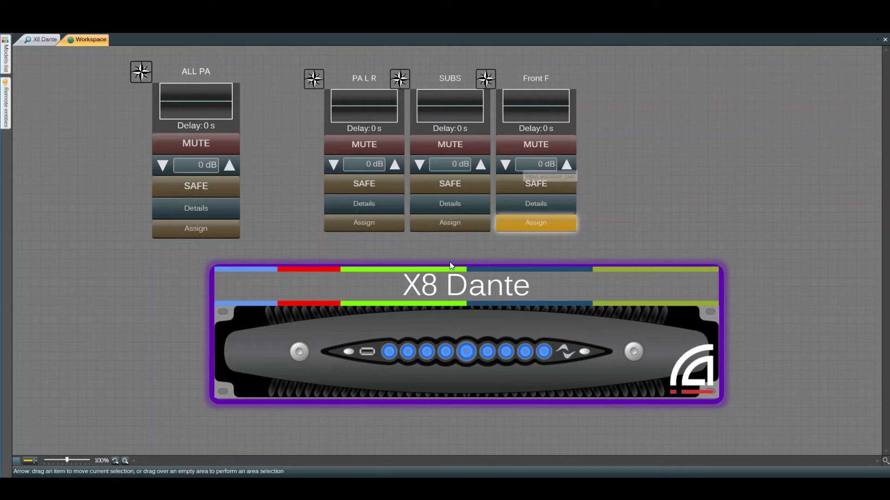
{"action": "left_click", "coordinate": [394, 286]}
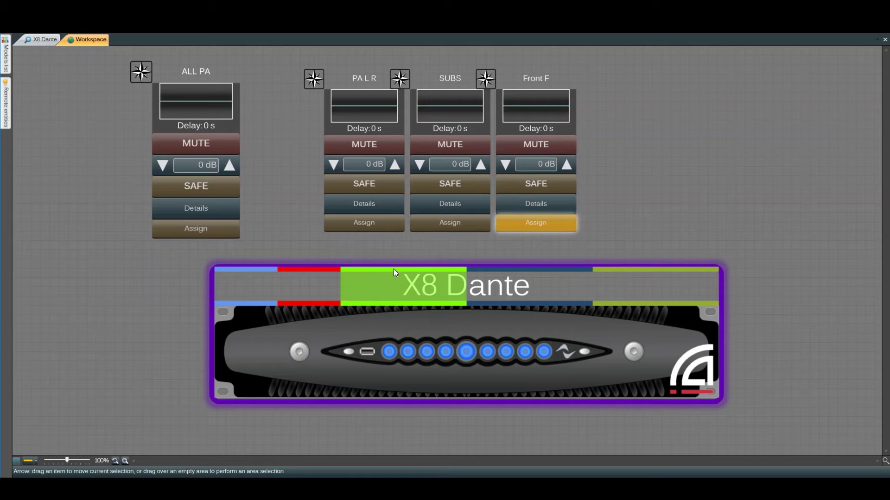
{"action": "left_click", "coordinate": [538, 226]}
{"action": "double_click", "coordinate": [427, 355]}
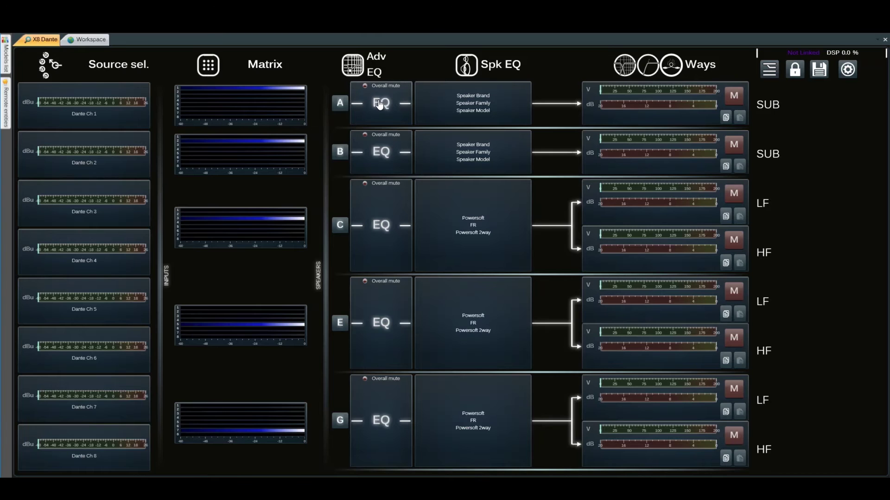
{"action": "left_click", "coordinate": [380, 104]}
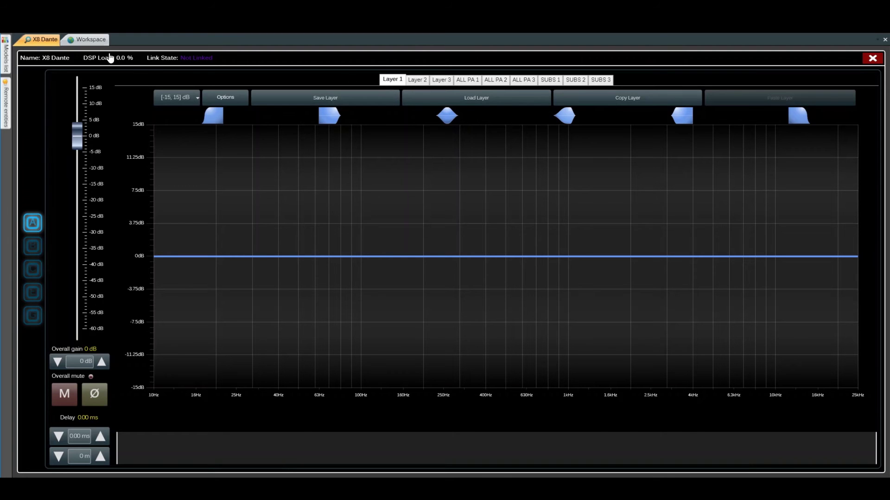
{"action": "left_click", "coordinate": [90, 40]}
Add a bell filter to ALL PA's equalizer dipping −0.9 dB at 354 Hz.
{"action": "left_click", "coordinate": [187, 95]}
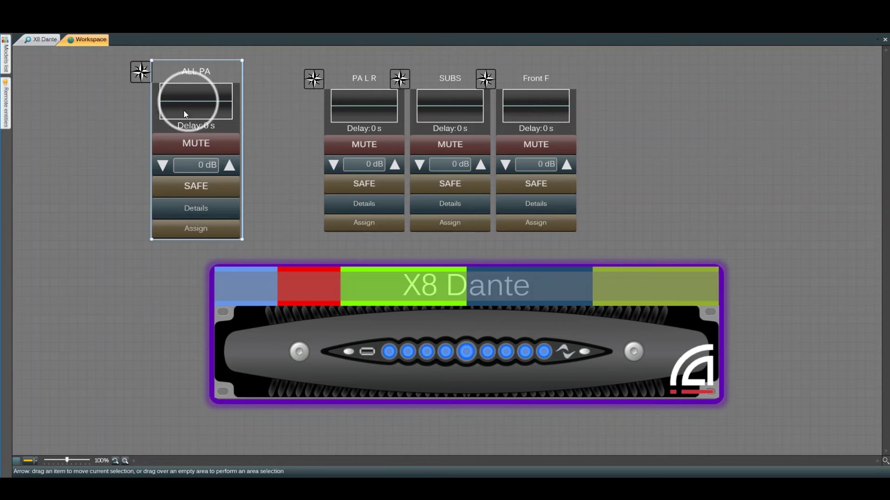
{"action": "left_click", "coordinate": [196, 207]}
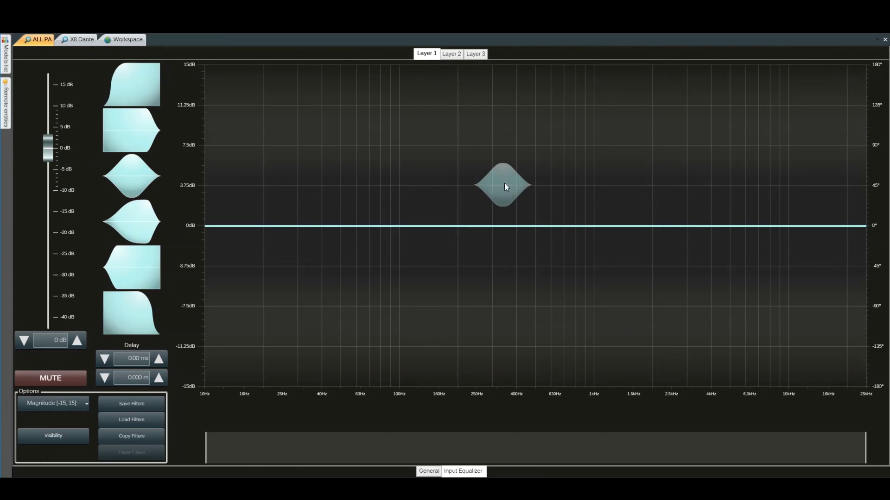
{"action": "left_click_drag", "start_coordinate": [133, 175], "coordinate": [504, 183]}
{"action": "left_click_drag", "start_coordinate": [503, 225], "coordinate": [505, 238]}
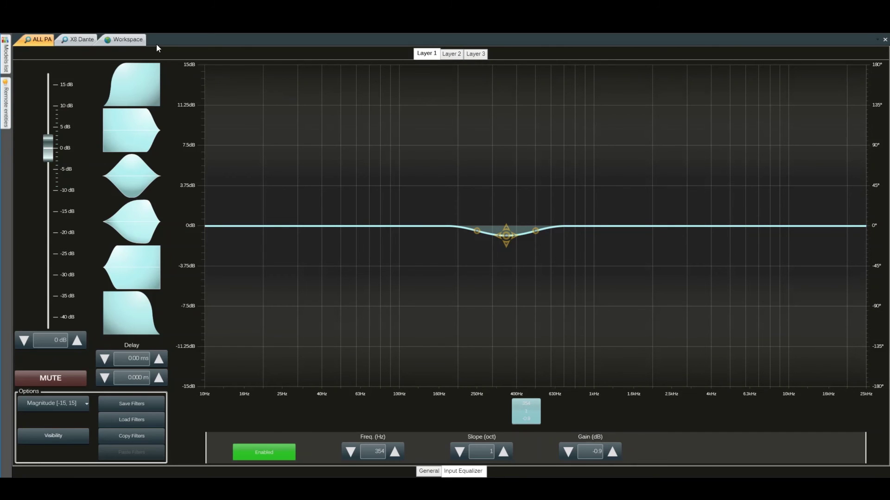
Confirm the dip on the X8 Dante's ALL PA 1 layer, then return to Workspace.
{"action": "left_click", "coordinate": [82, 38]}
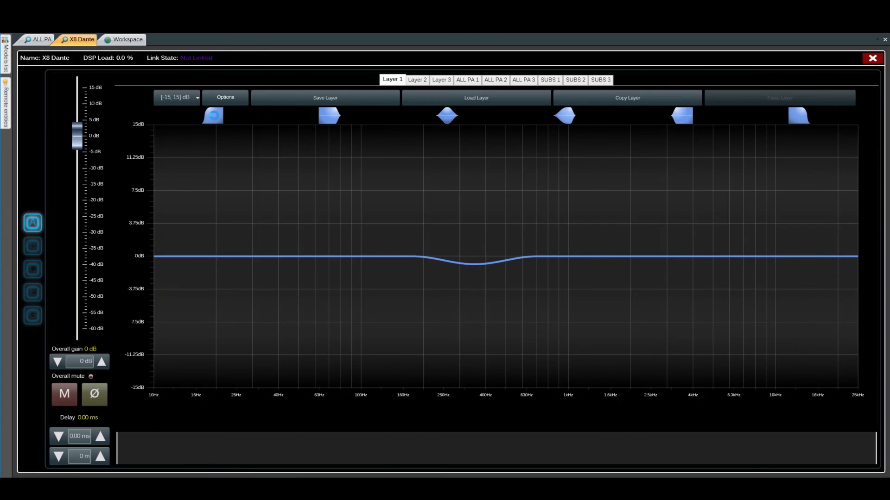
{"action": "left_click", "coordinate": [471, 84]}
{"action": "left_click", "coordinate": [495, 411]}
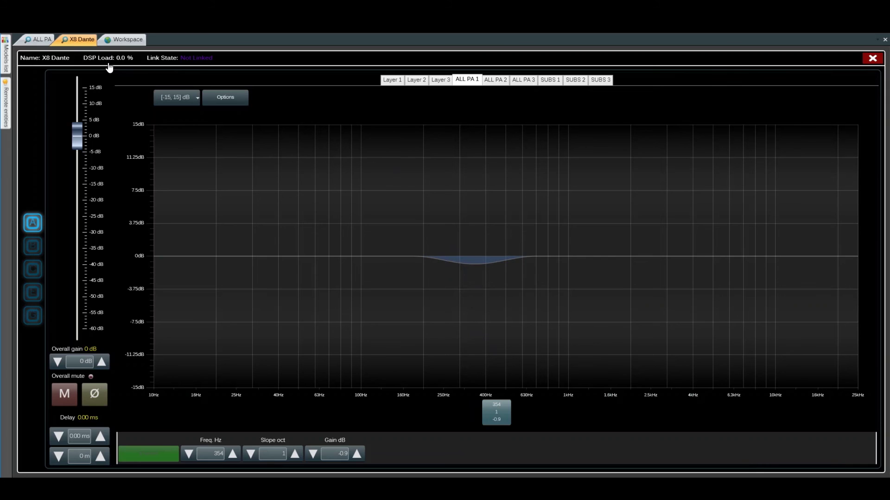
{"action": "left_click", "coordinate": [122, 41]}
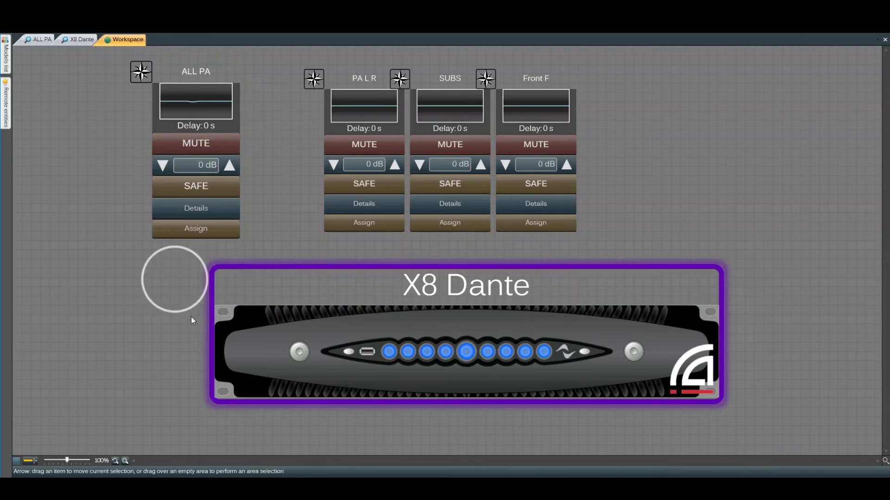
Discover the X8 Dante from Remote entities and link it to the workspace amplifier.
{"action": "left_click", "coordinate": [7, 104]}
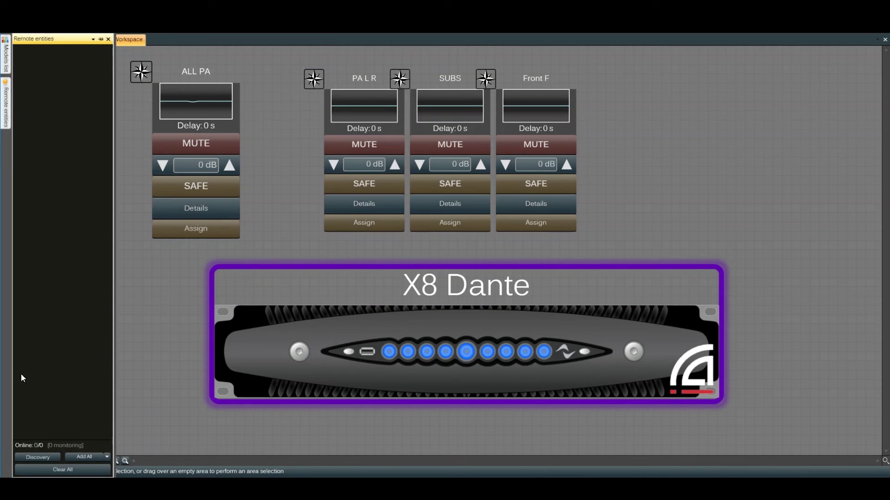
{"action": "left_click", "coordinate": [35, 455]}
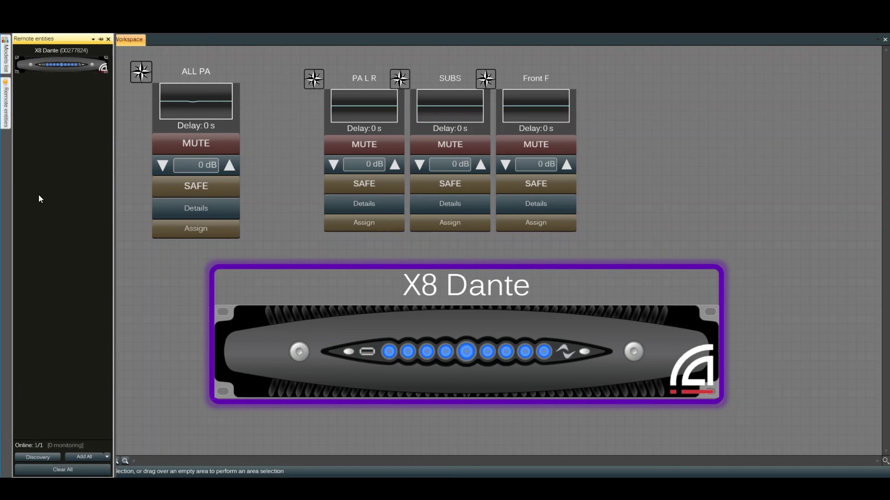
{"action": "left_click_drag", "start_coordinate": [45, 65], "coordinate": [278, 325]}
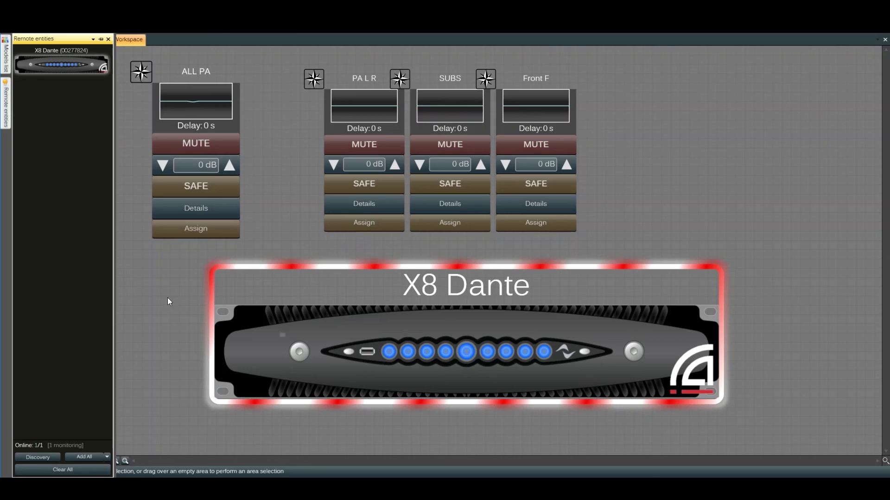